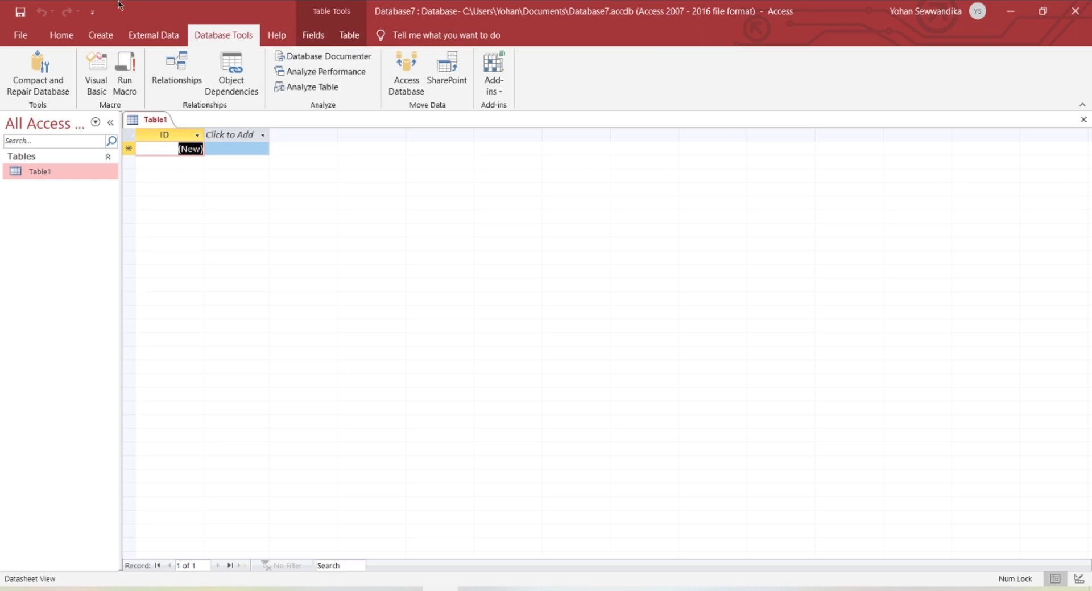
Examine the database's home, file information, object creation, external data, database tools and help commands.
click(151, 35)
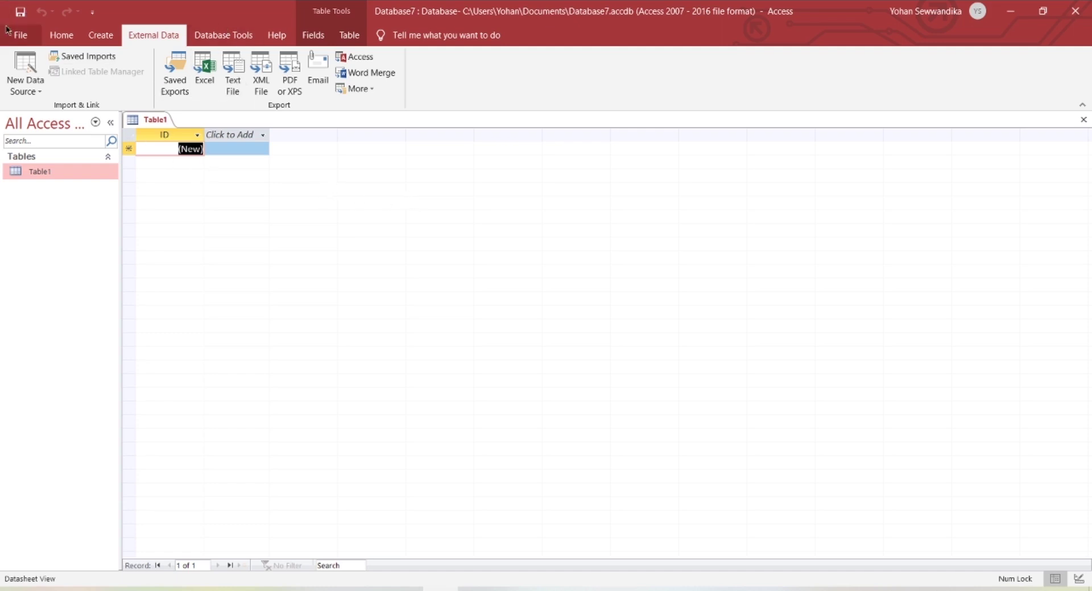
click(55, 34)
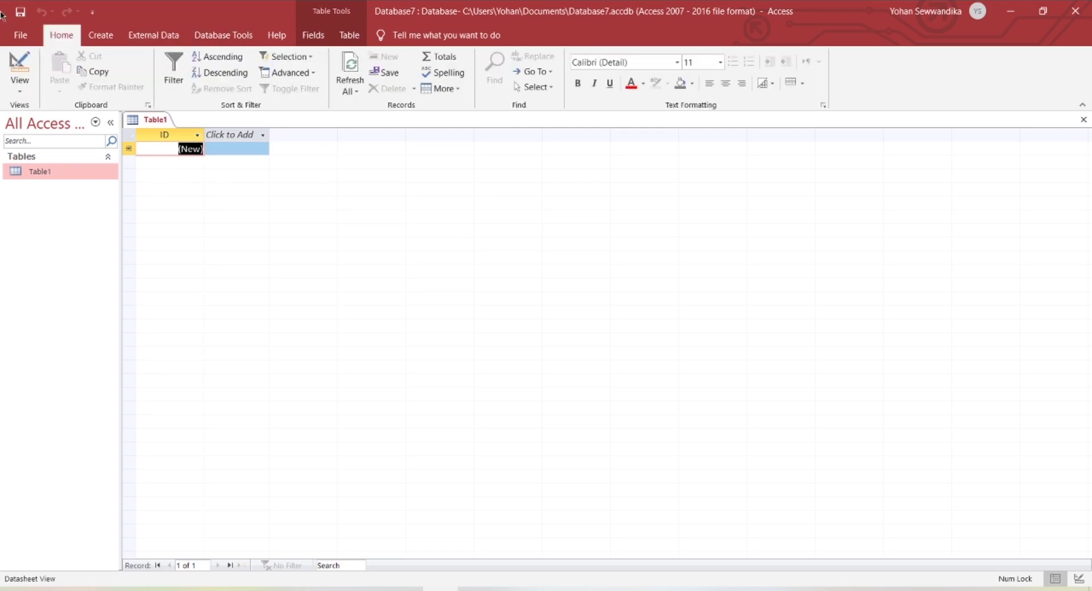
click(25, 36)
click(25, 34)
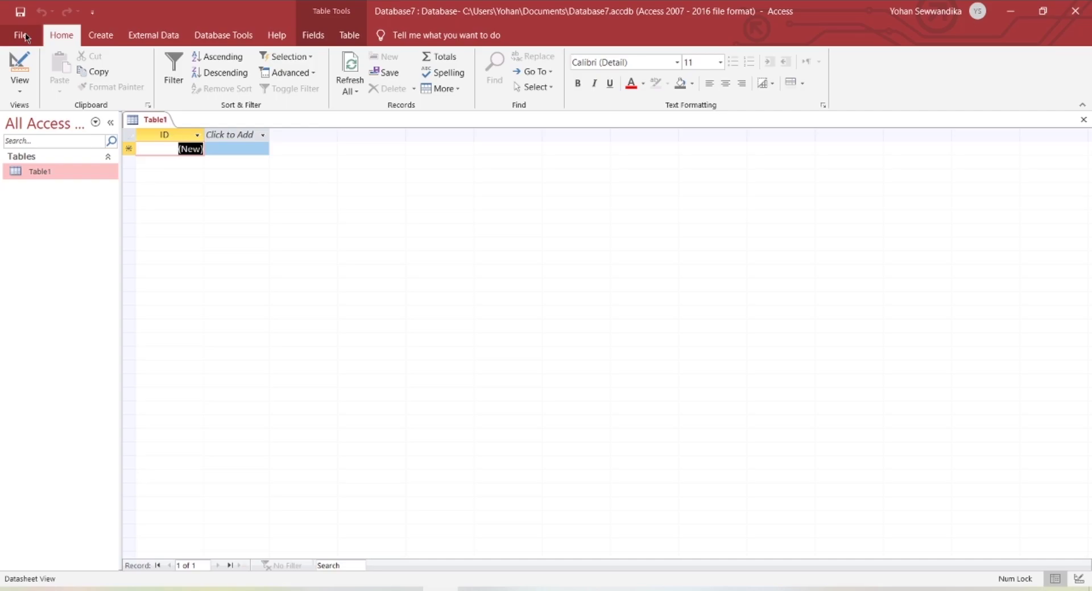
click(28, 36)
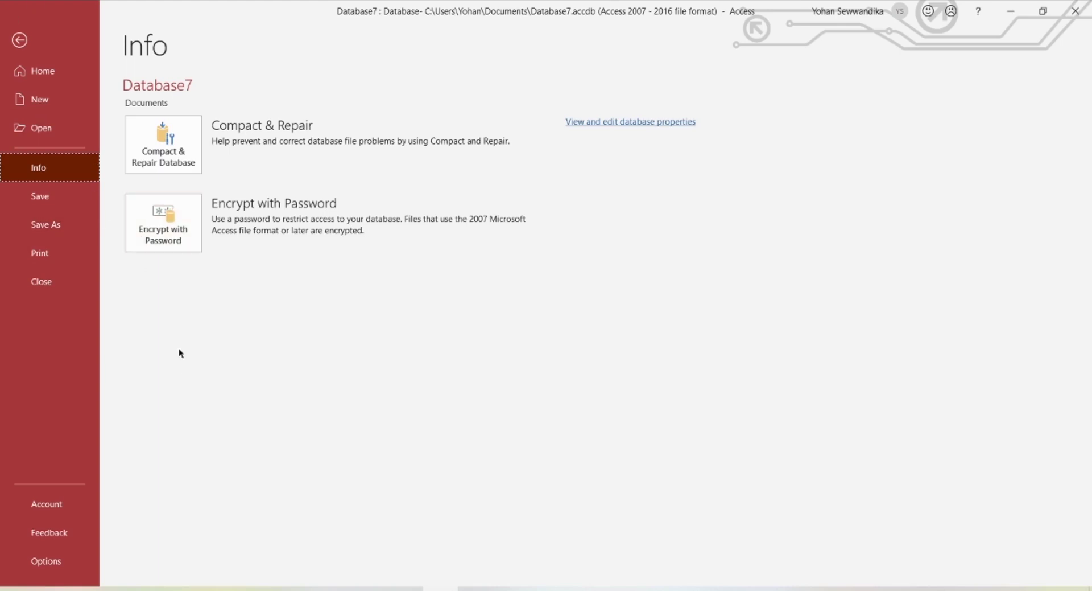
click(21, 39)
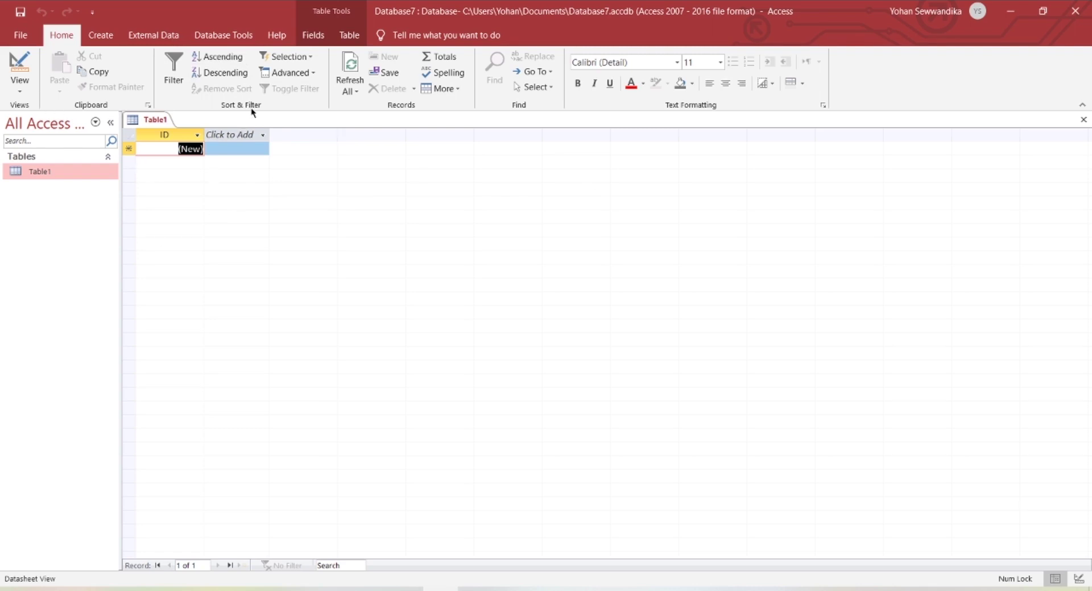
click(111, 43)
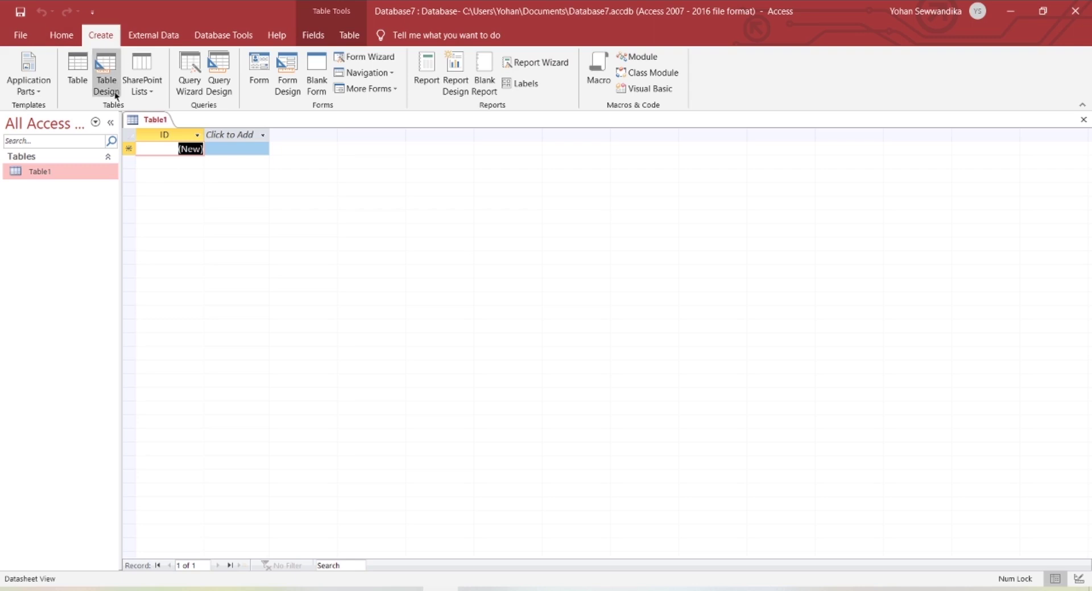
click(144, 41)
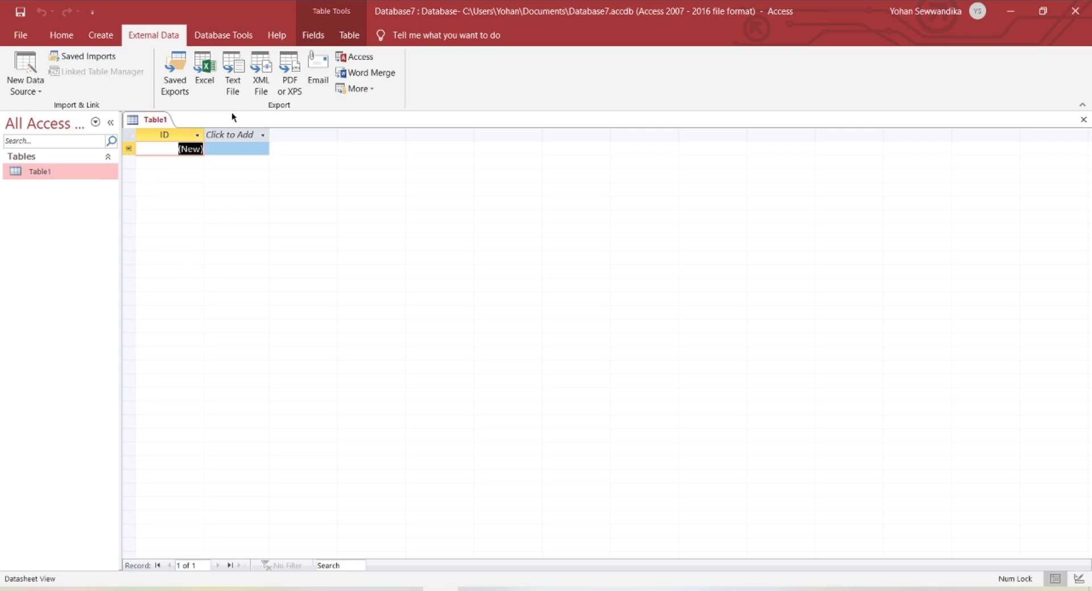
click(233, 36)
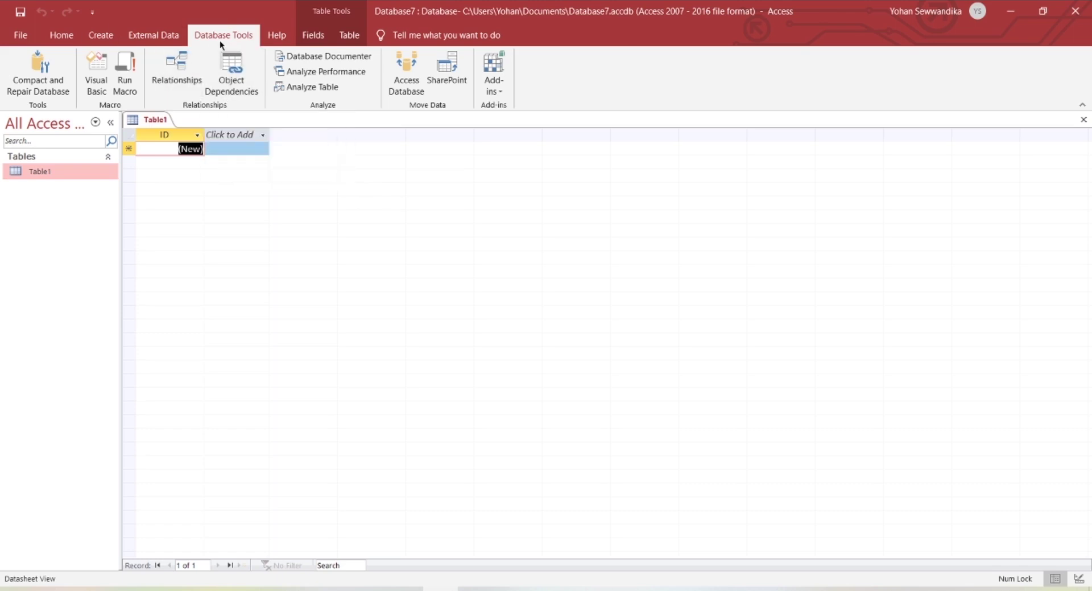
click(277, 33)
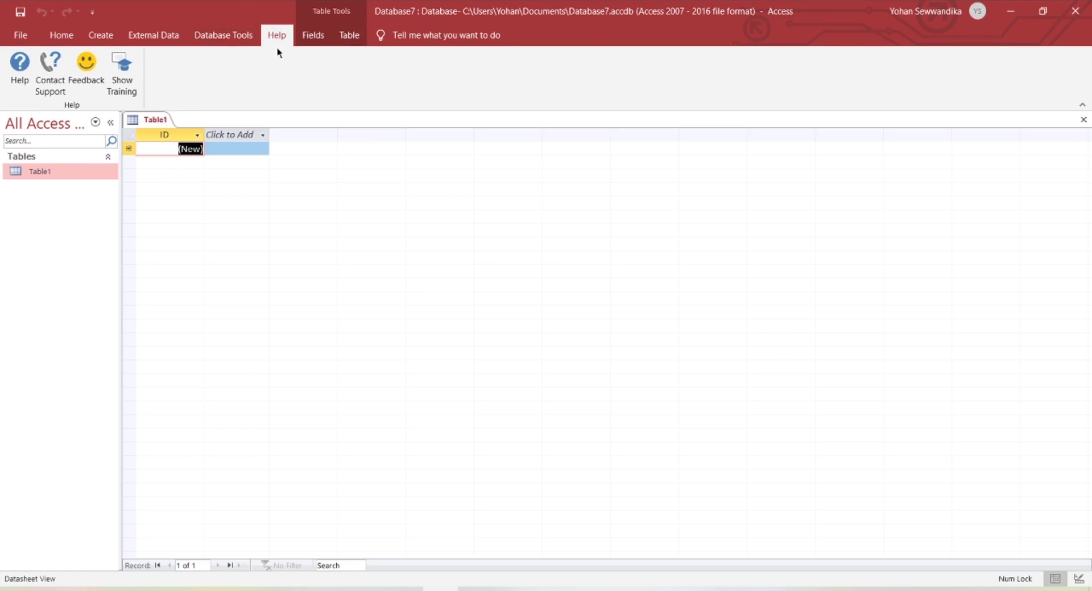
Show the Access video training and open its Quick start topic on creating a database in Access.
click(128, 78)
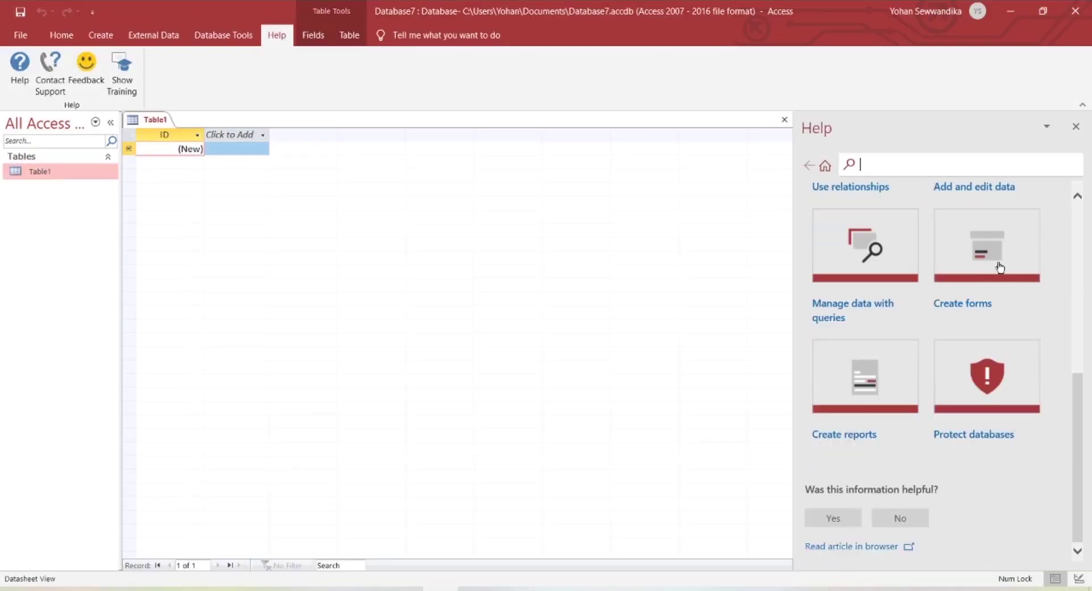
drag(1083, 430, 1063, 286)
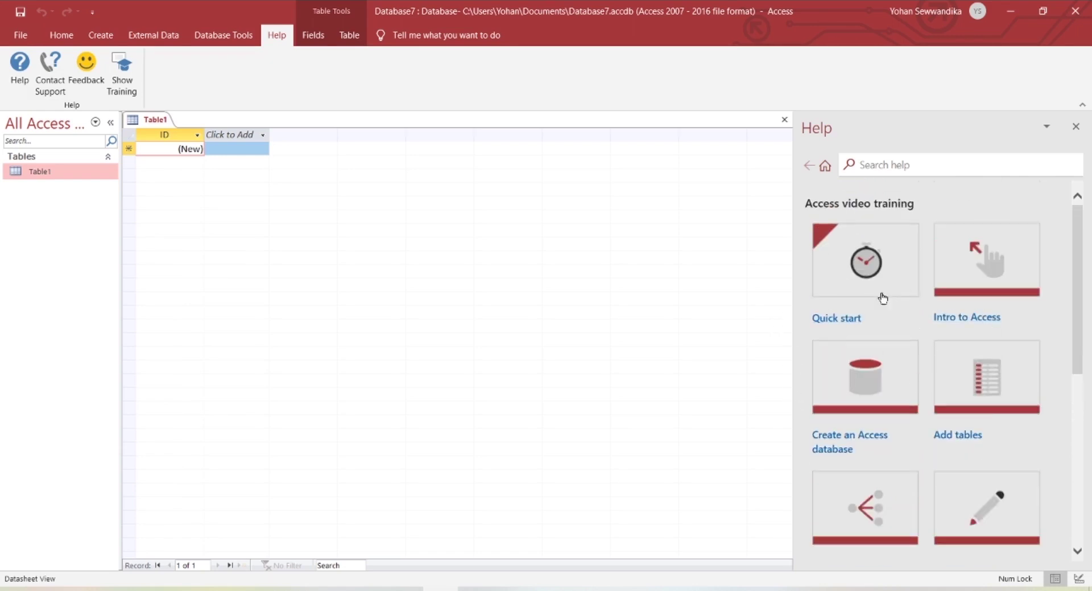
scroll(883, 299, down, 3)
scroll(884, 303, down, 3)
scroll(883, 302, up, 8)
click(864, 283)
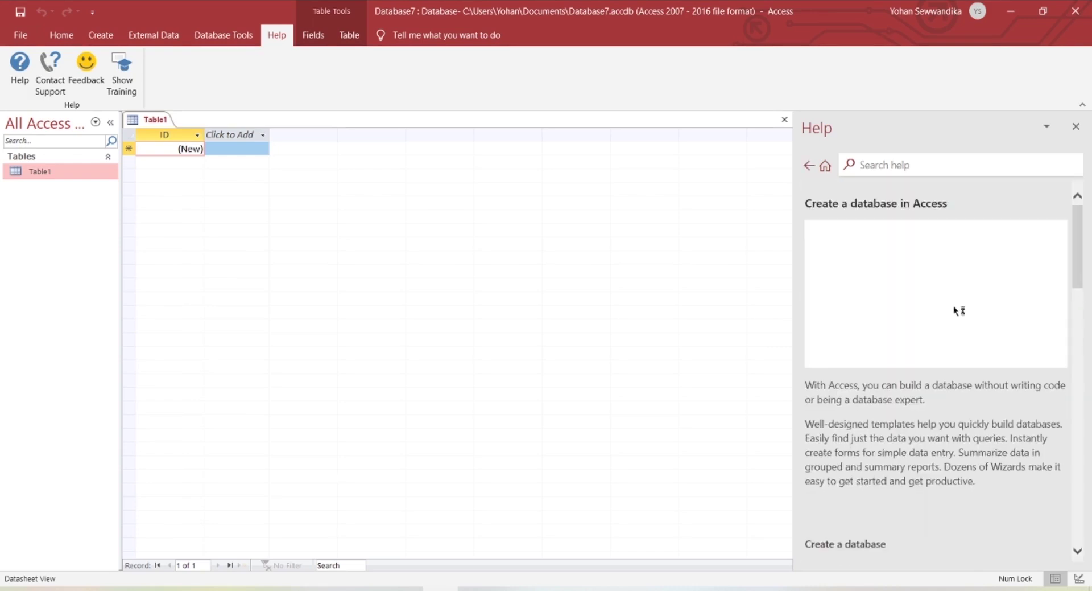
Read through the training article for the instructions on creating a database and importing data from Excel.
scroll(954, 305, down, 5)
scroll(903, 312, down, 10)
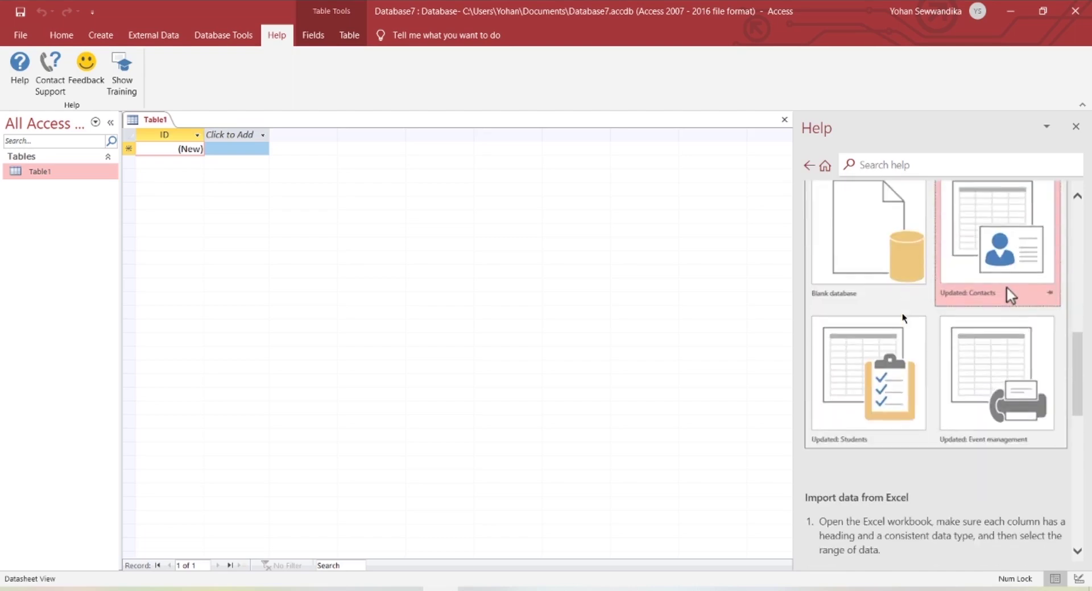
scroll(903, 312, down, 5)
scroll(903, 312, up, 10)
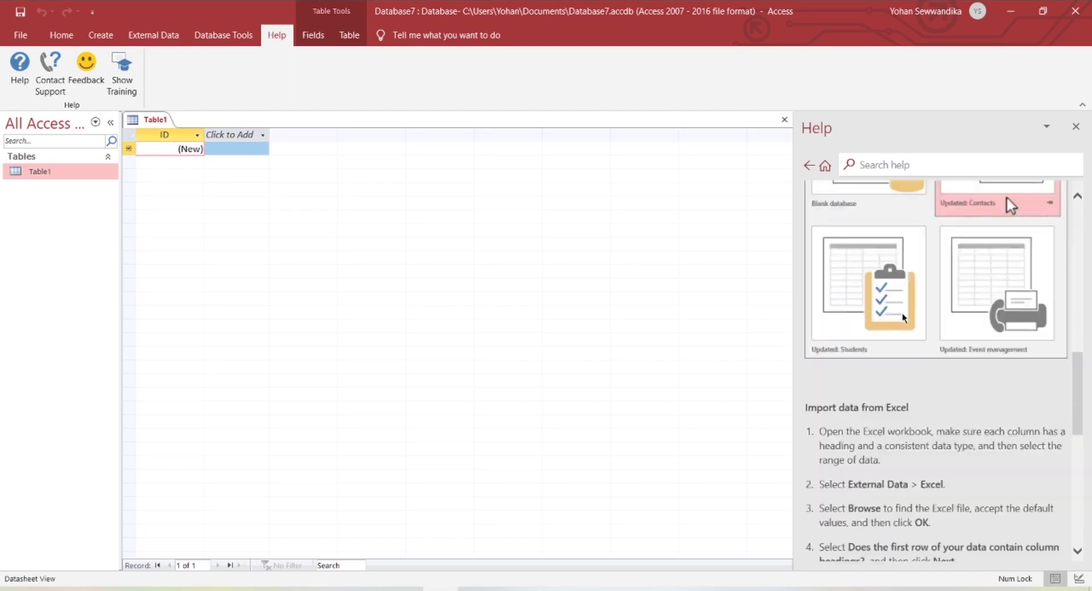
scroll(903, 313, up, 5)
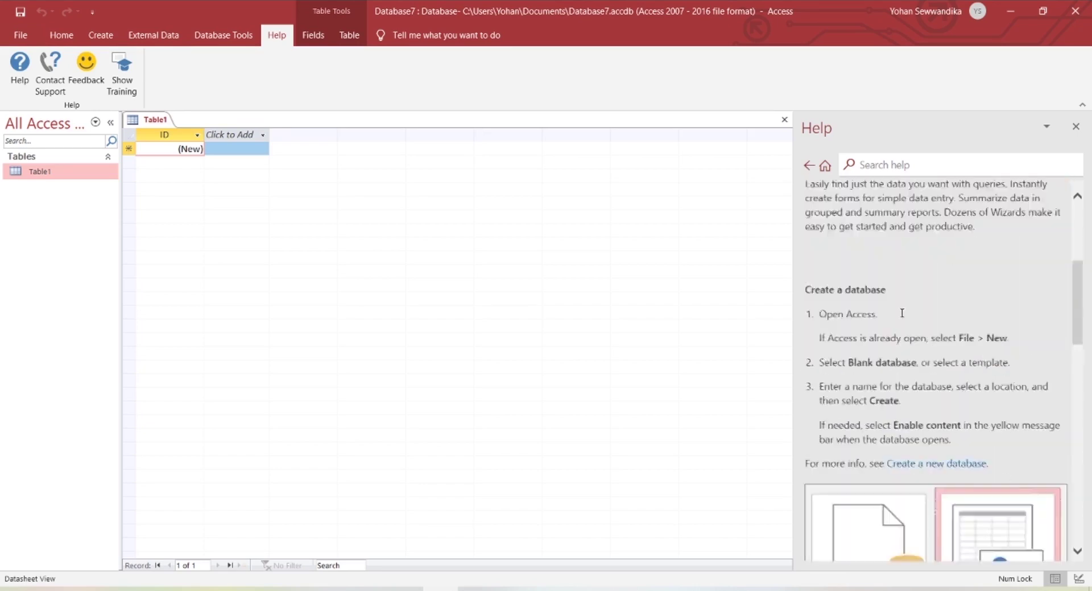
scroll(903, 312, down, 5)
scroll(901, 296, down, 2)
scroll(897, 297, down, 5)
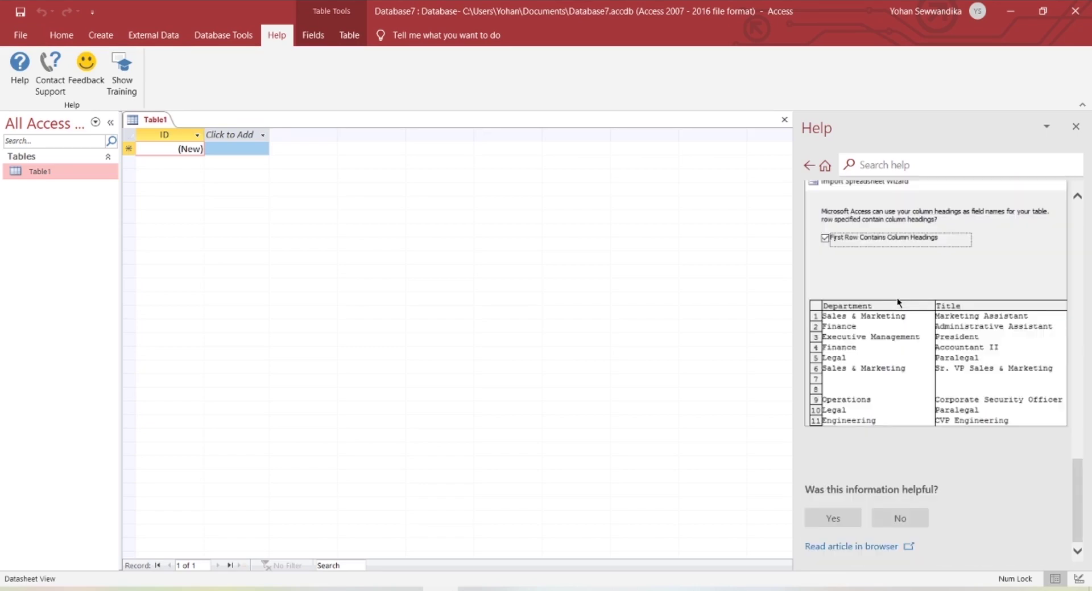
scroll(910, 297, up, 15)
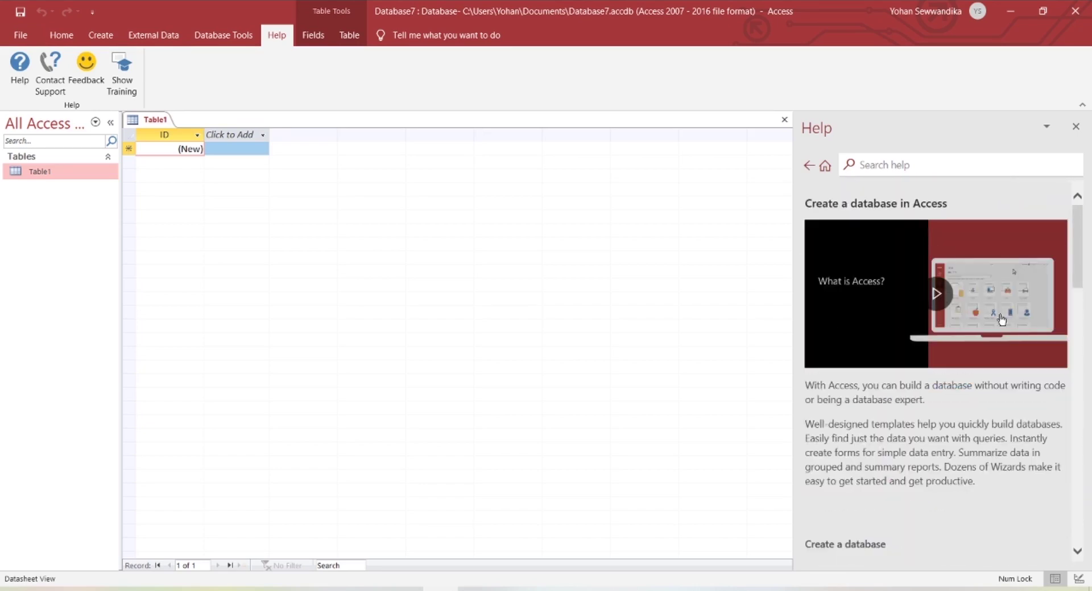
scroll(967, 302, down, 8)
scroll(959, 306, down, 5)
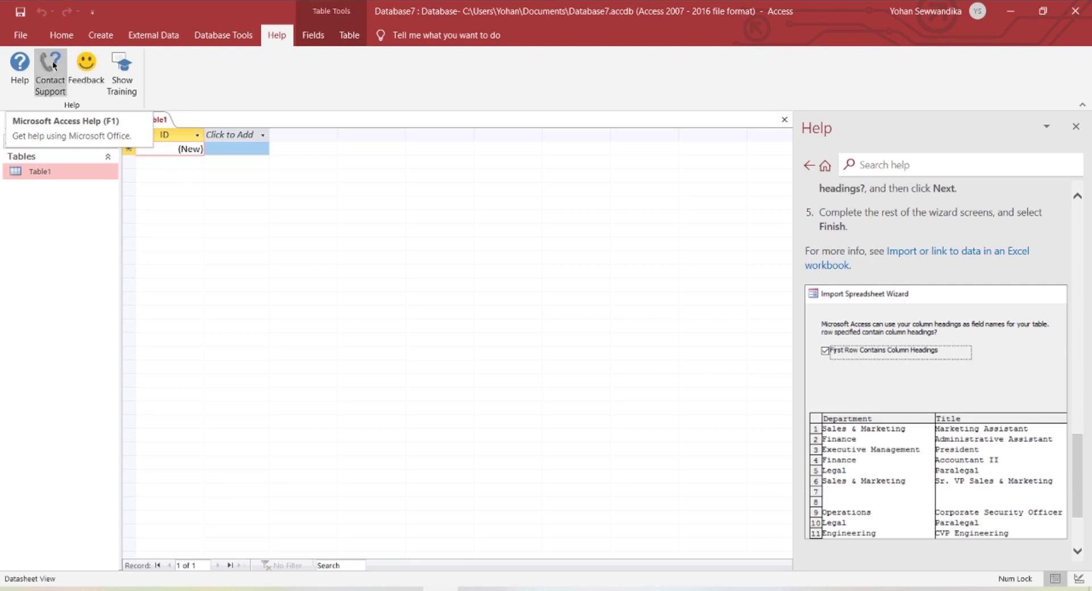
Search the main help for "criteria" and open the article "Examples of query criteria".
click(29, 81)
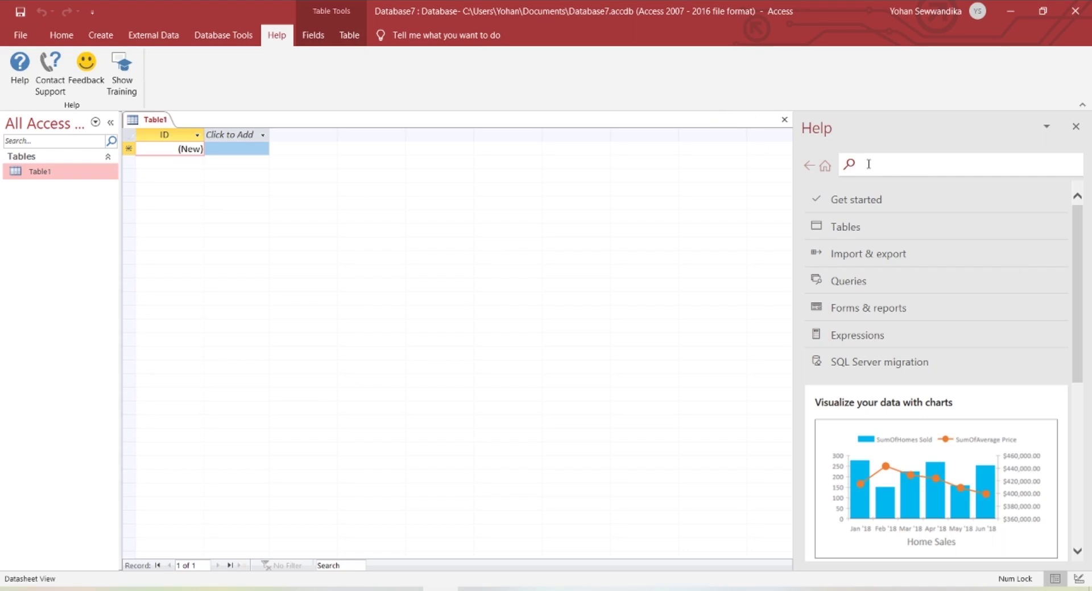
text(criteria)
key(Return)
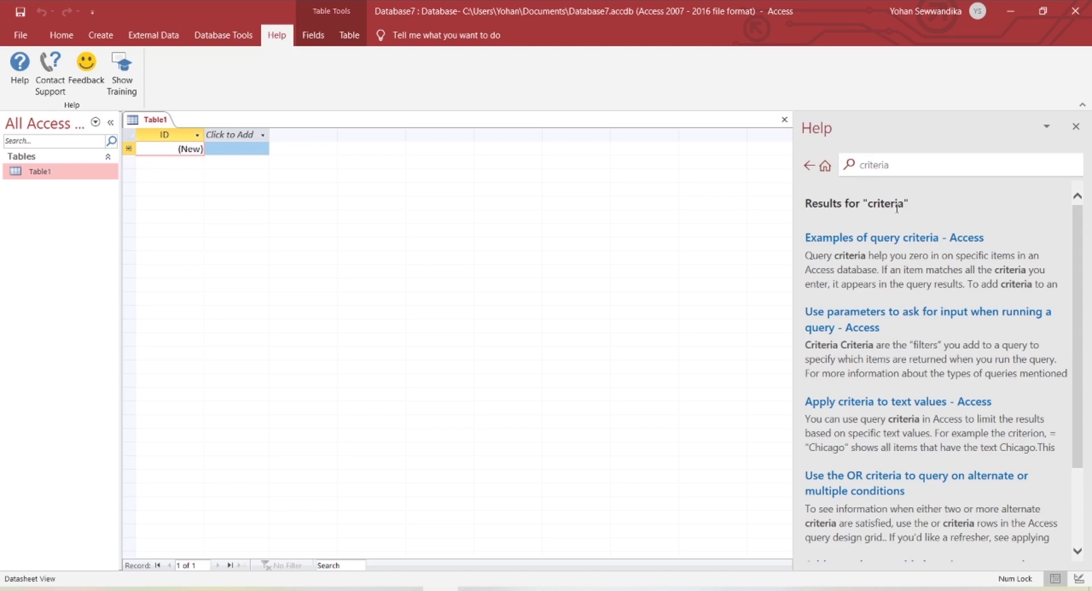
click(910, 234)
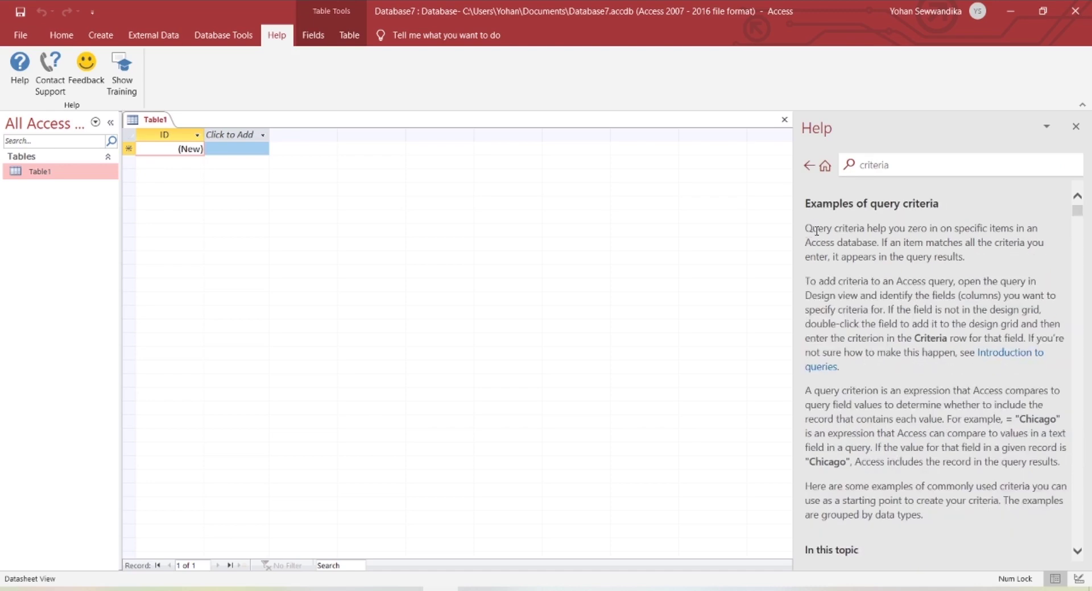
Examine the query criteria article from its introduction to the combined AND/OR conditions and the text field examples.
scroll(818, 230, down, 5)
scroll(863, 236, up, 5)
scroll(863, 236, down, 10)
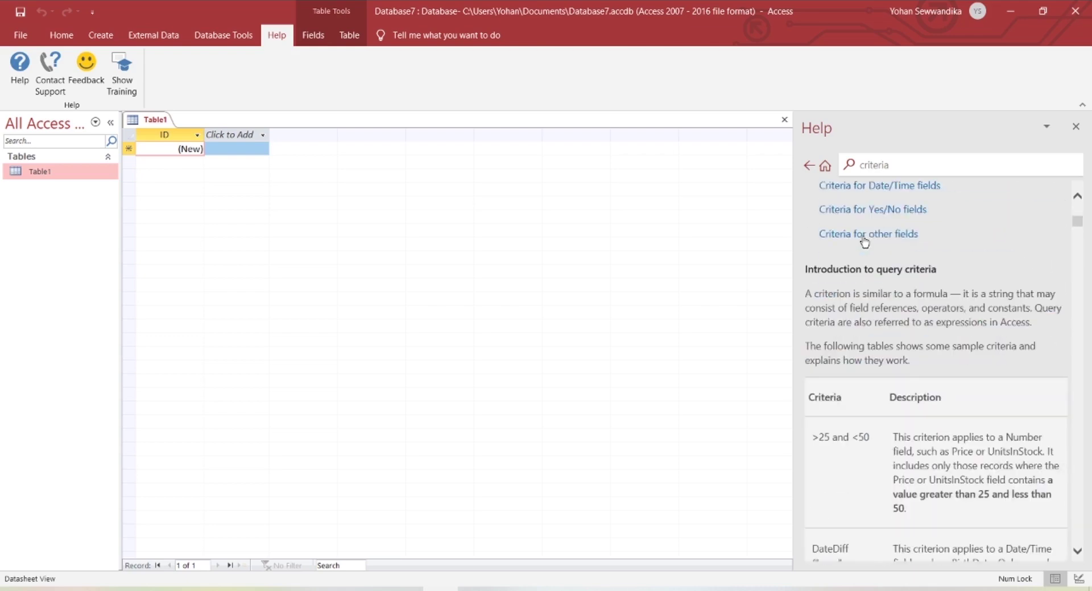
scroll(912, 272, up, 5)
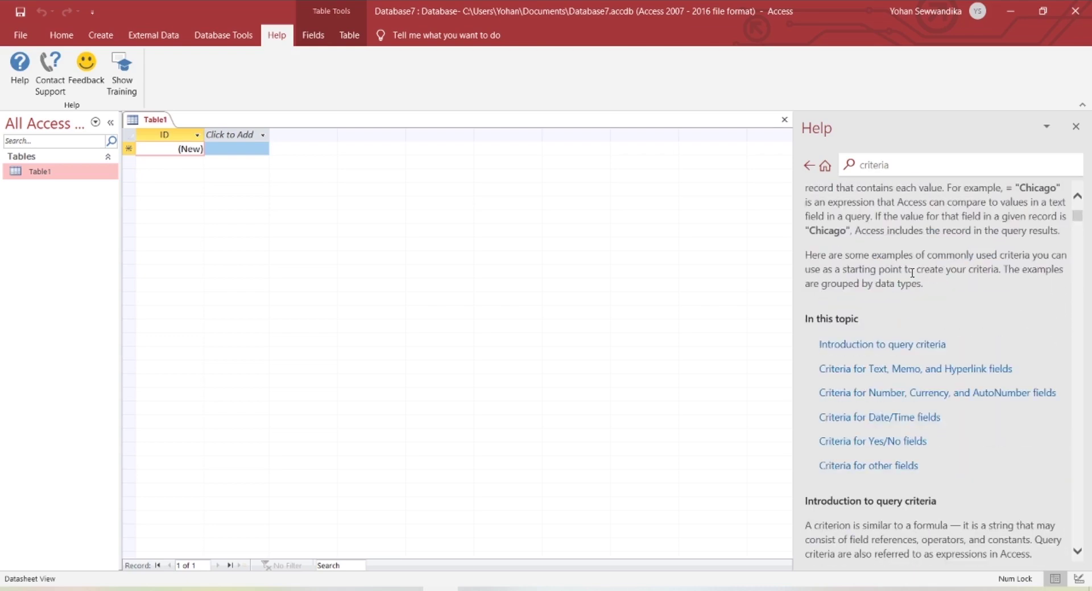
scroll(914, 272, down, 9)
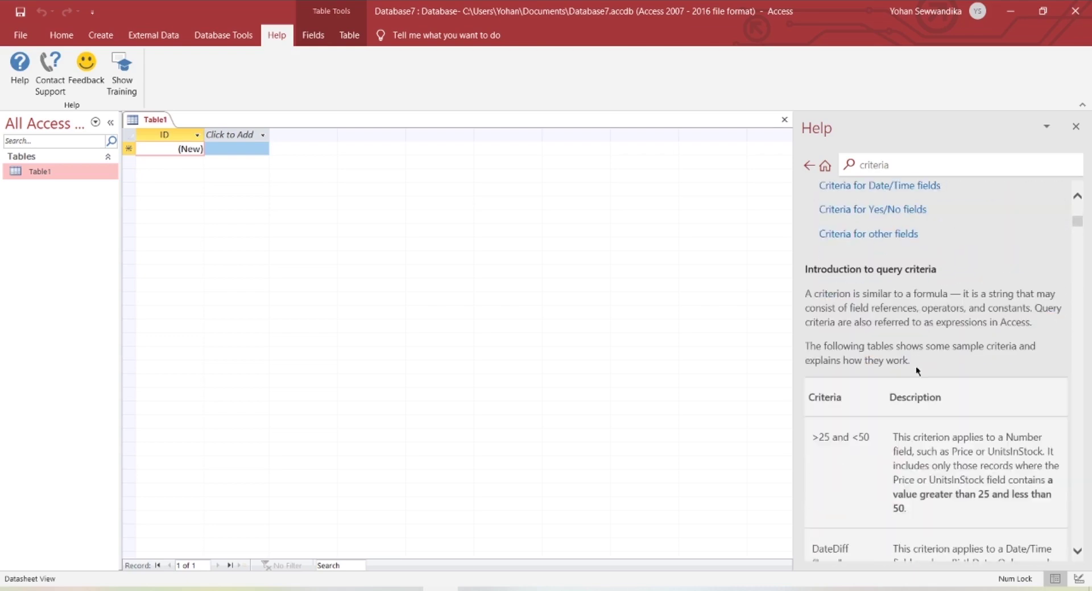
scroll(914, 323, down, 15)
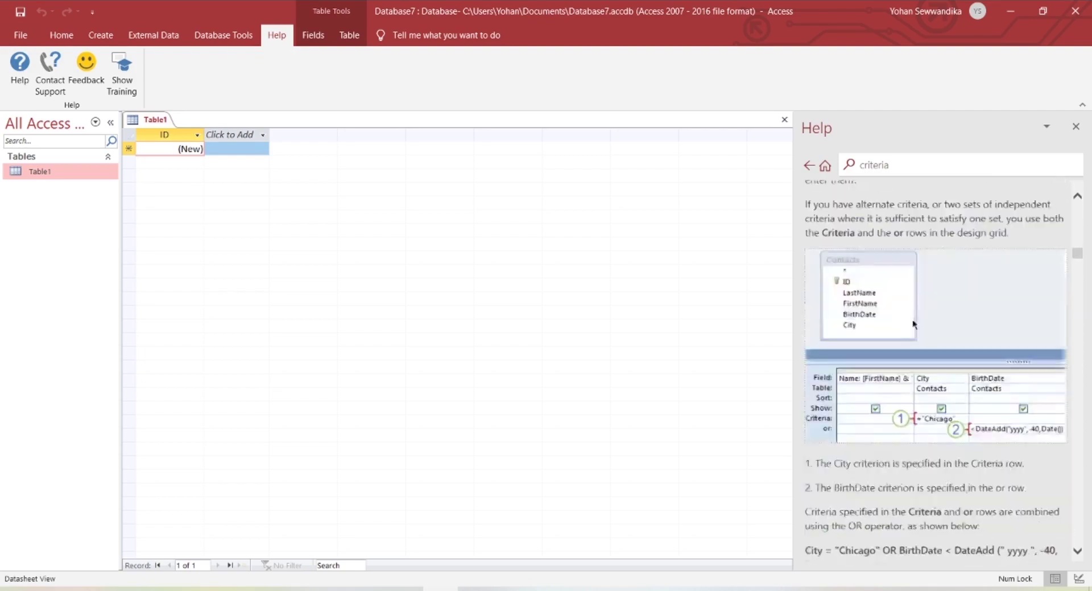
scroll(912, 319, down, 15)
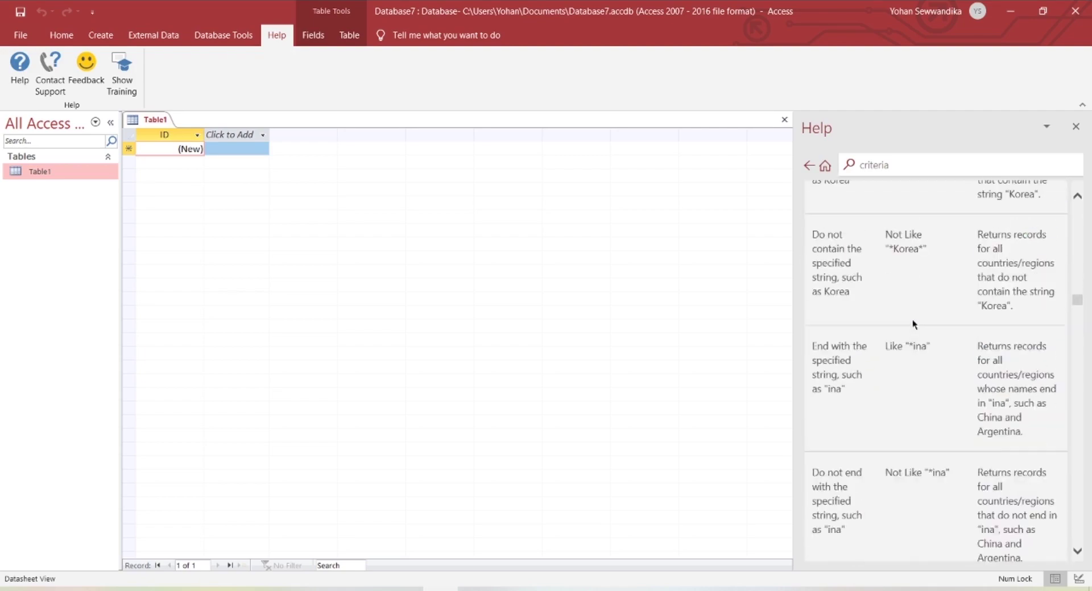
scroll(912, 320, up, 20)
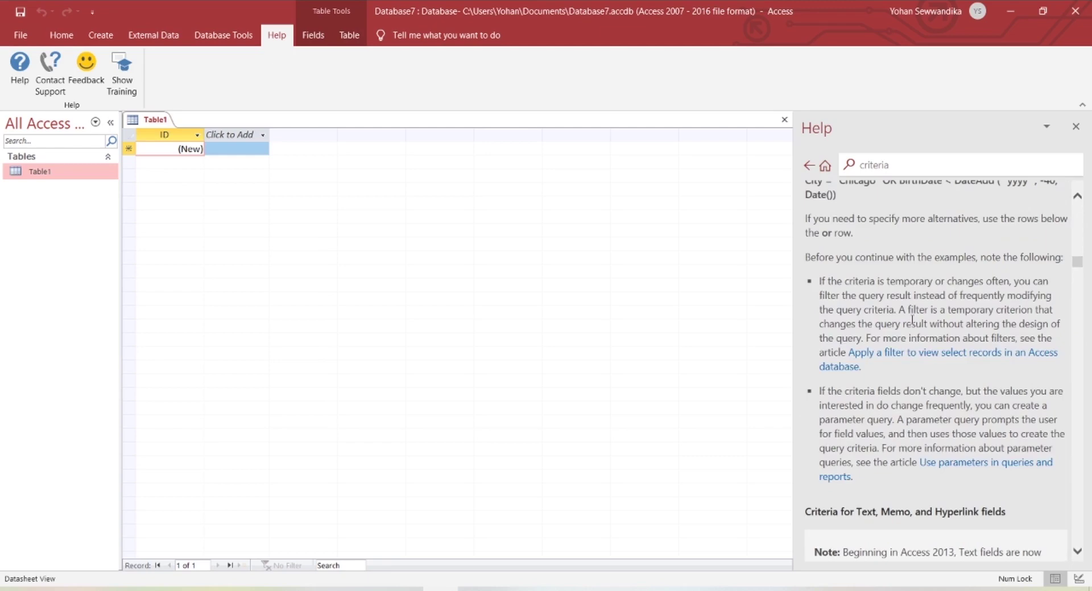
scroll(913, 324, down, 12)
scroll(913, 322, up, 15)
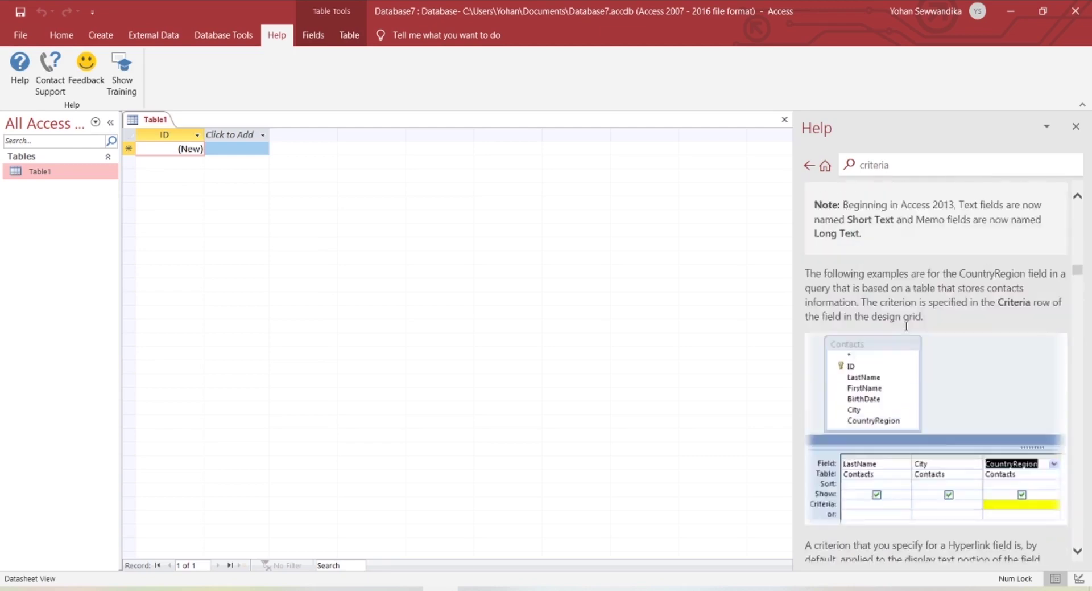
scroll(907, 328, up, 4)
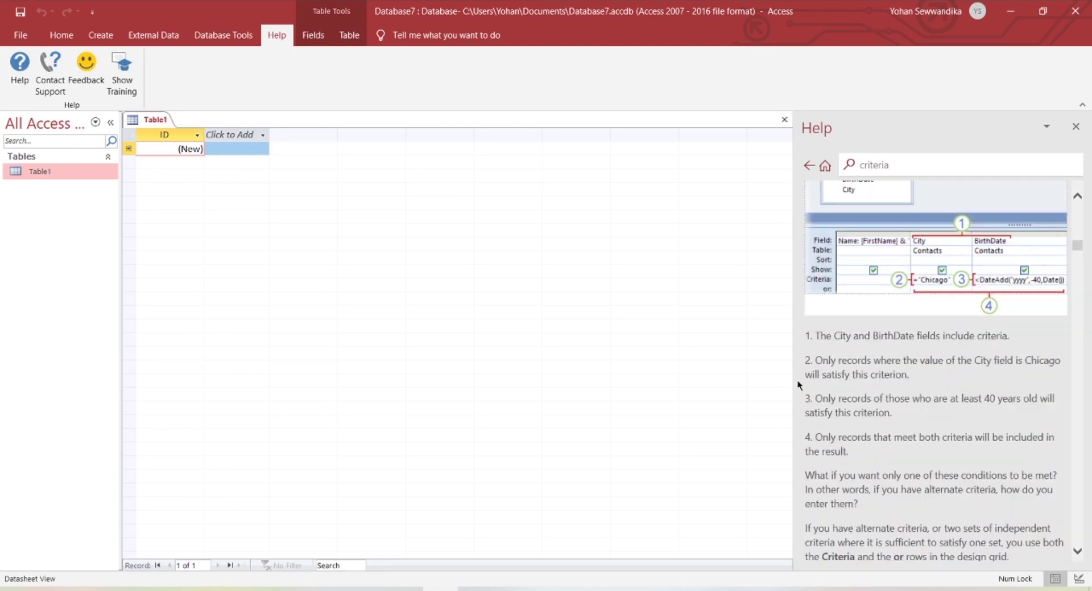
scroll(885, 347, up, 15)
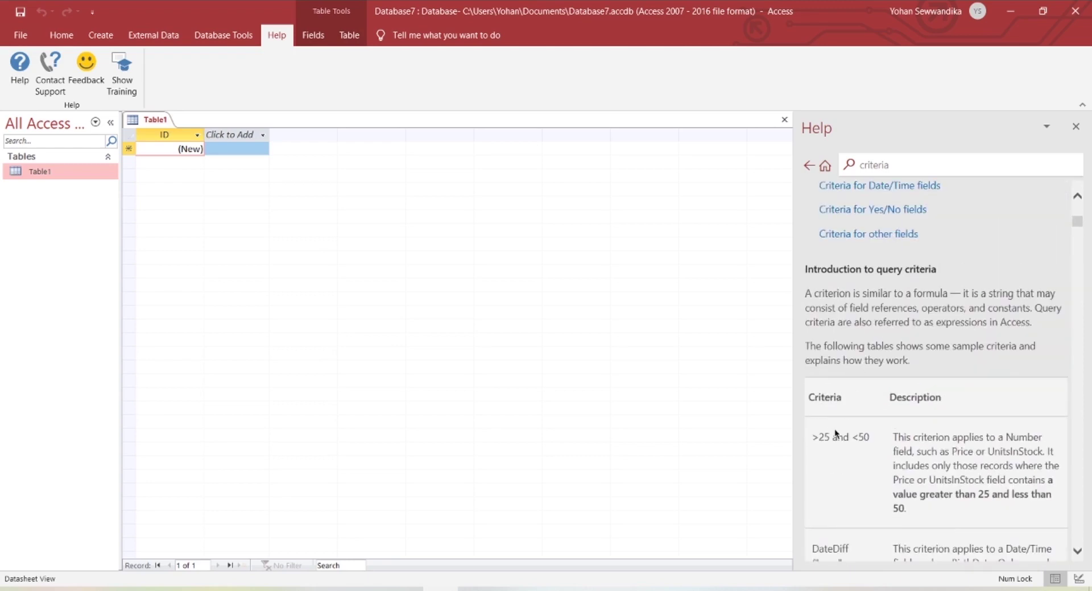
Highlight the sample criterion ">25 and <50" and its description in the introductory table.
drag(815, 437, 863, 445)
click(861, 443)
drag(815, 439, 882, 439)
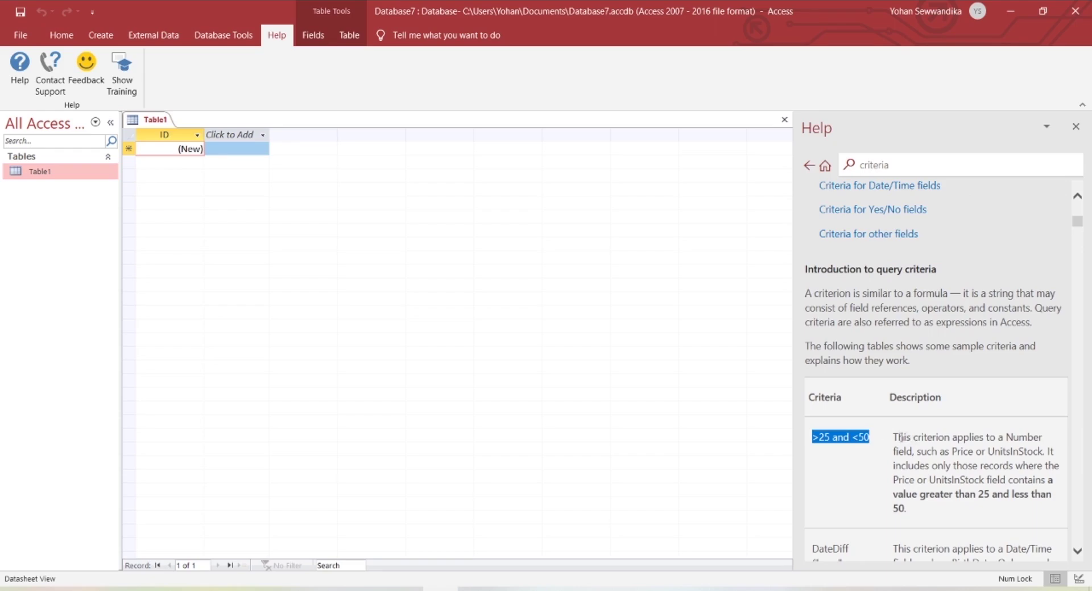
drag(893, 437, 985, 503)
Look through the article's remaining criteria examples, including those for the UnitPrice and OrderDate fields.
scroll(985, 503, down, 10)
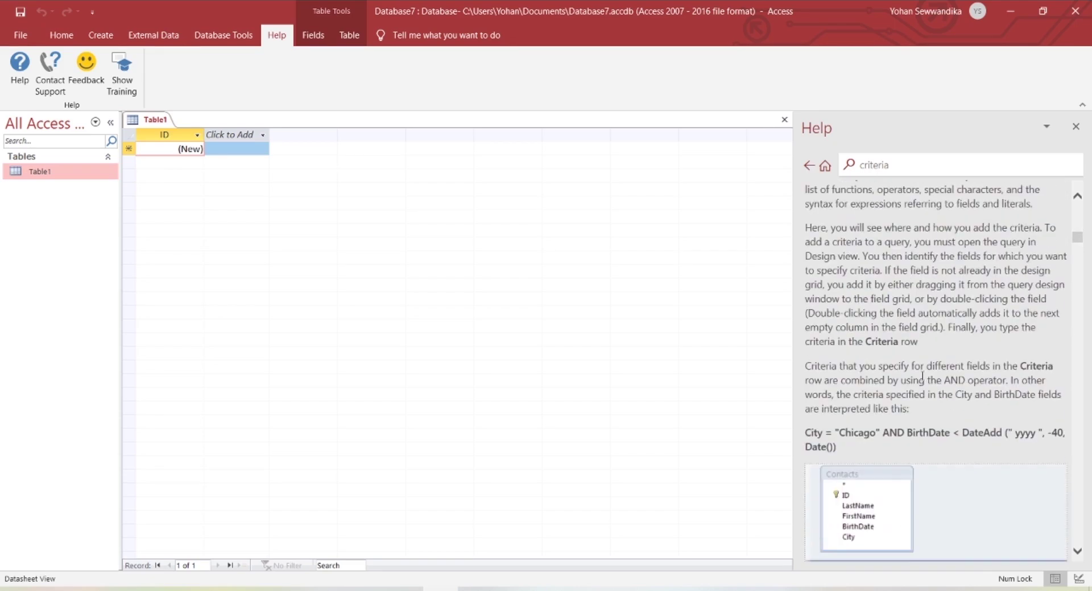
scroll(922, 383, down, 15)
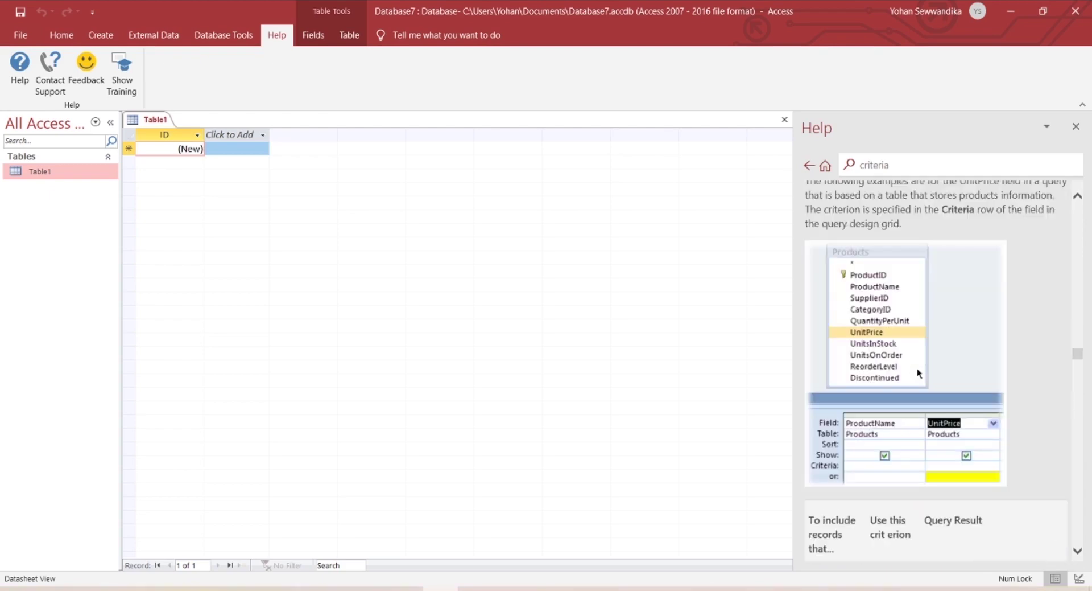
scroll(918, 370, down, 10)
scroll(918, 369, down, 10)
scroll(917, 372, down, 10)
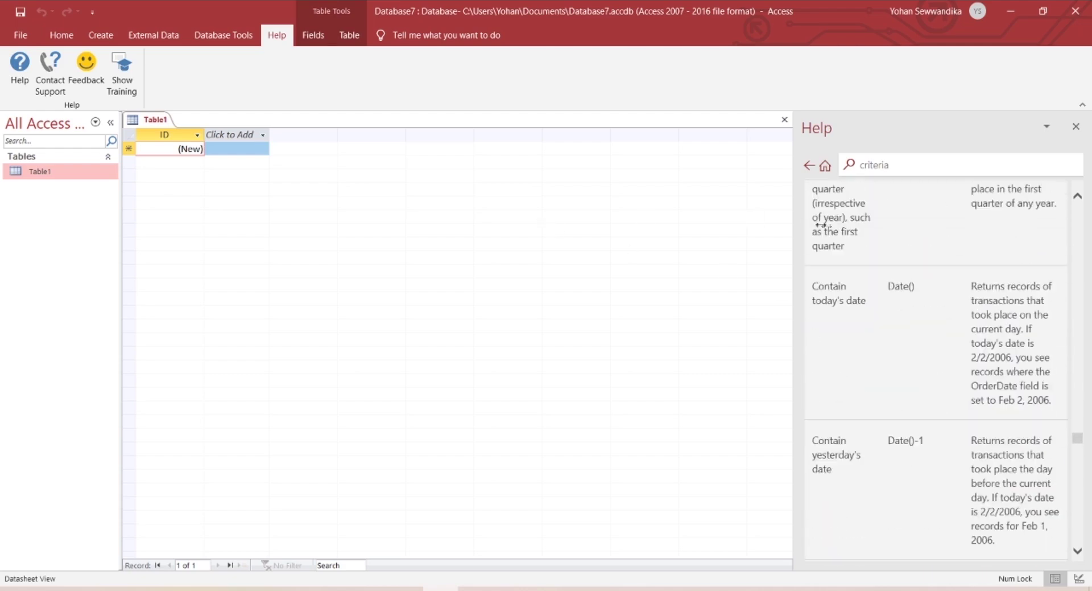
scroll(859, 224, up, 10)
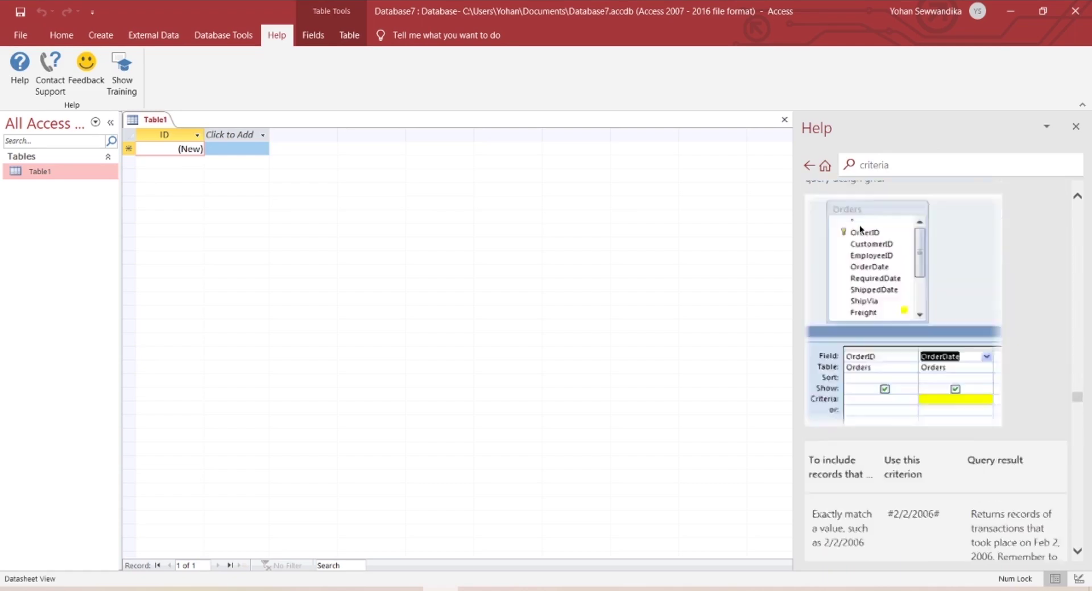
Review the criteria article's UnitPrice comparison examples and the OrderDate examples for values before and after 2/2/2006.
scroll(865, 226, up, 5)
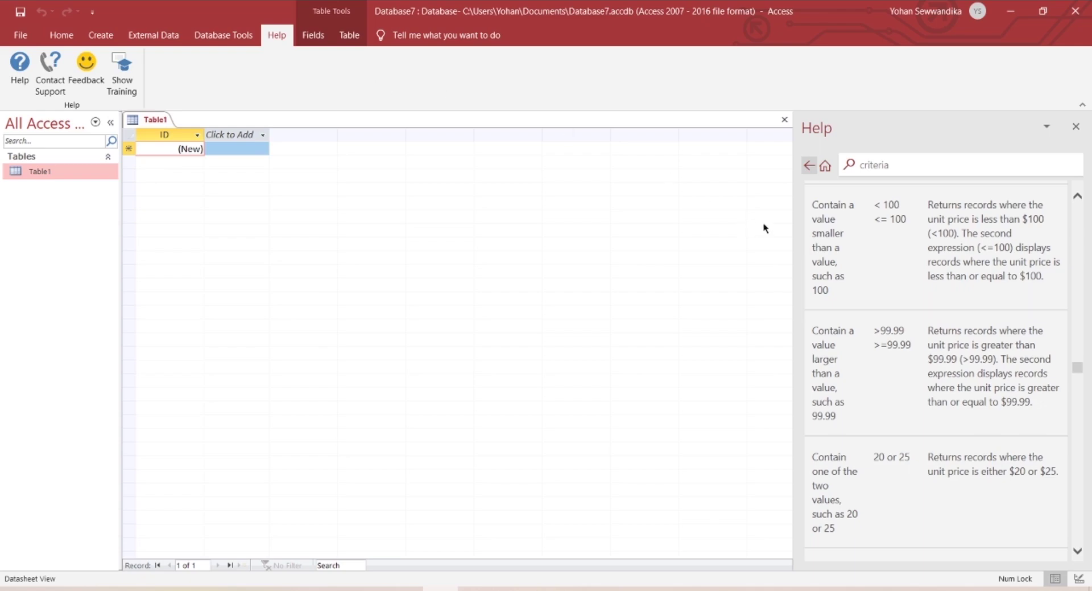
scroll(885, 345, down, 5)
scroll(884, 345, down, 6)
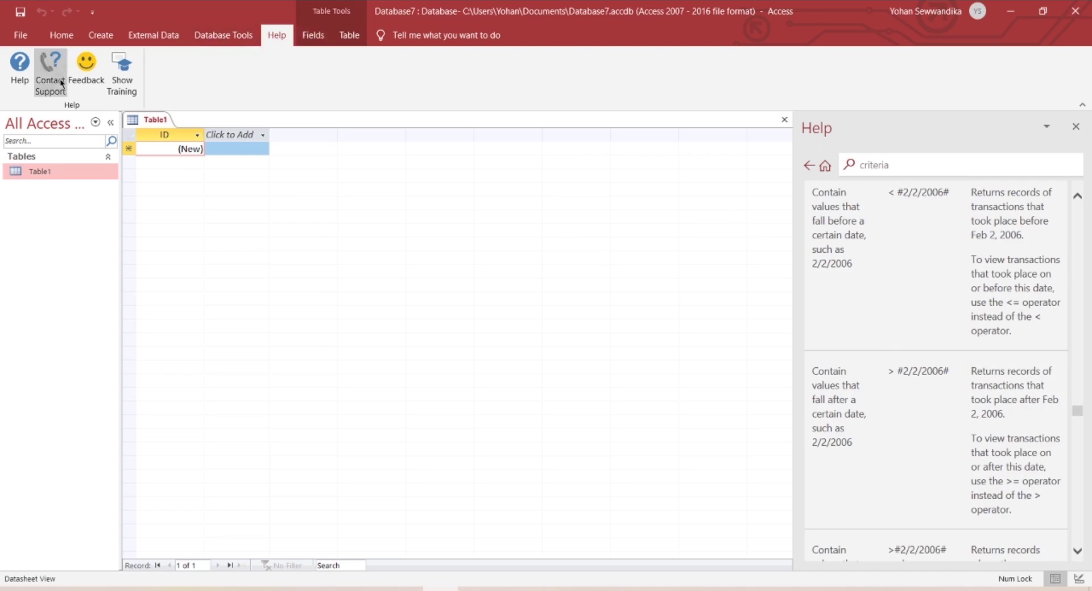
Show the contextual Table Tools commands for Table1, first those for Fields and then those for Table.
click(313, 34)
click(286, 39)
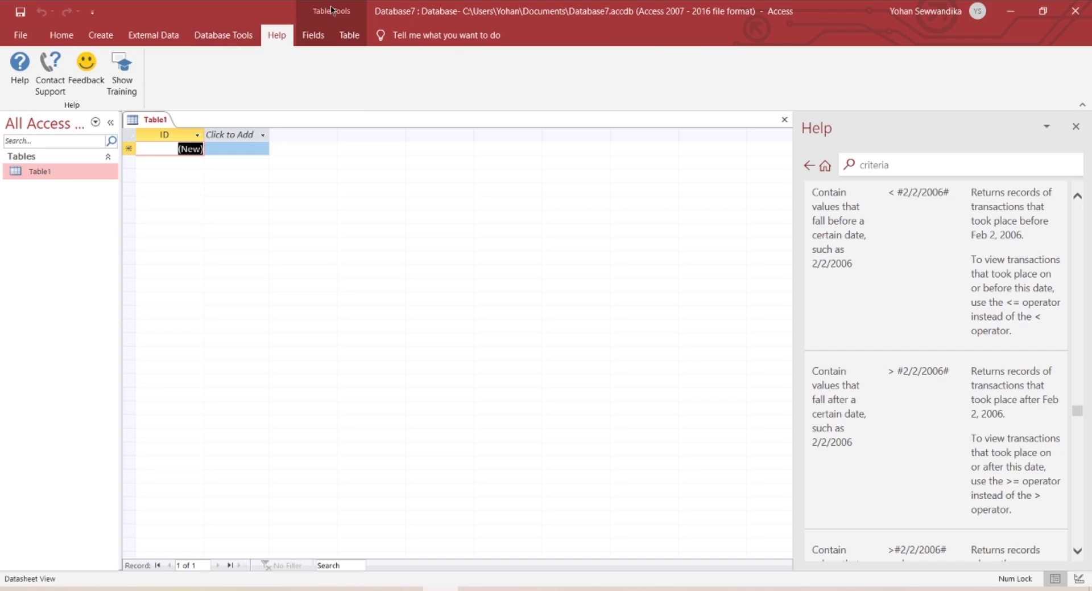
scroll(329, 37, down, 2)
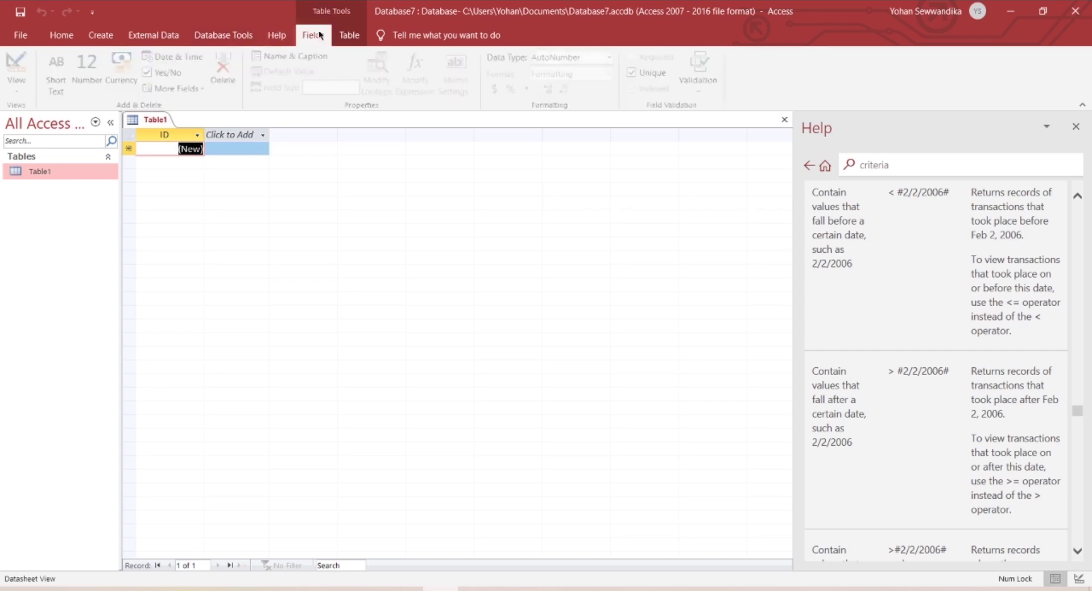
click(329, 36)
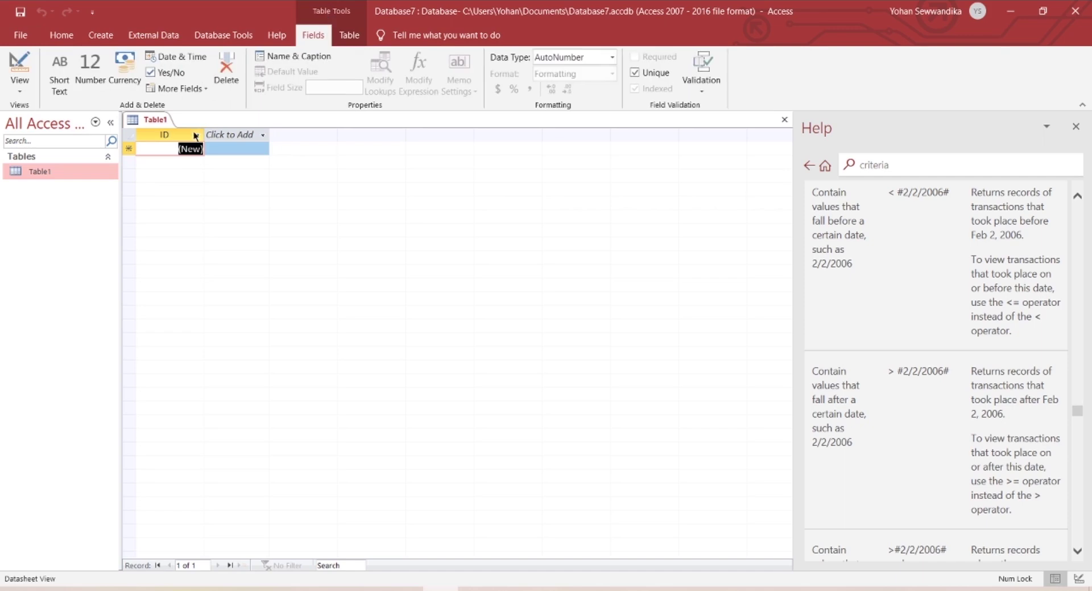
click(142, 115)
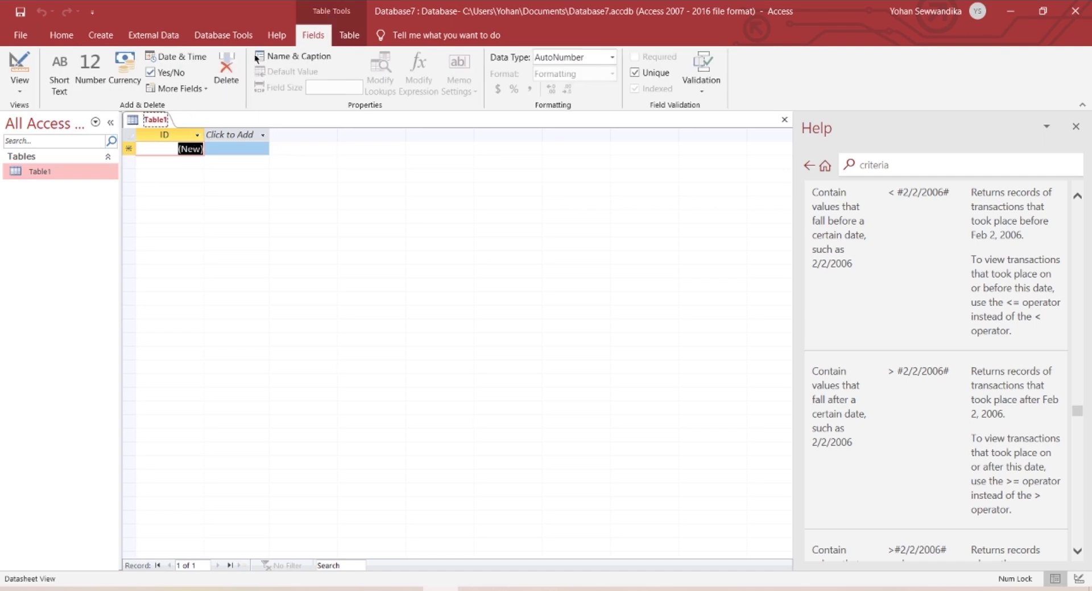
click(350, 36)
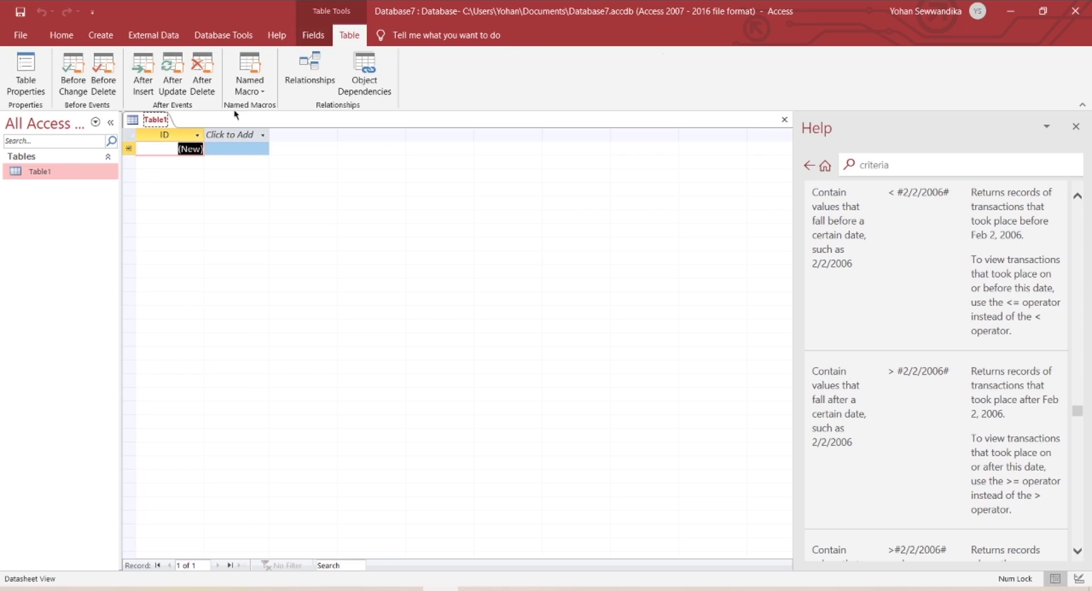
Close the open Table1 datasheet and return to the Help commands.
right_click(163, 119)
click(195, 145)
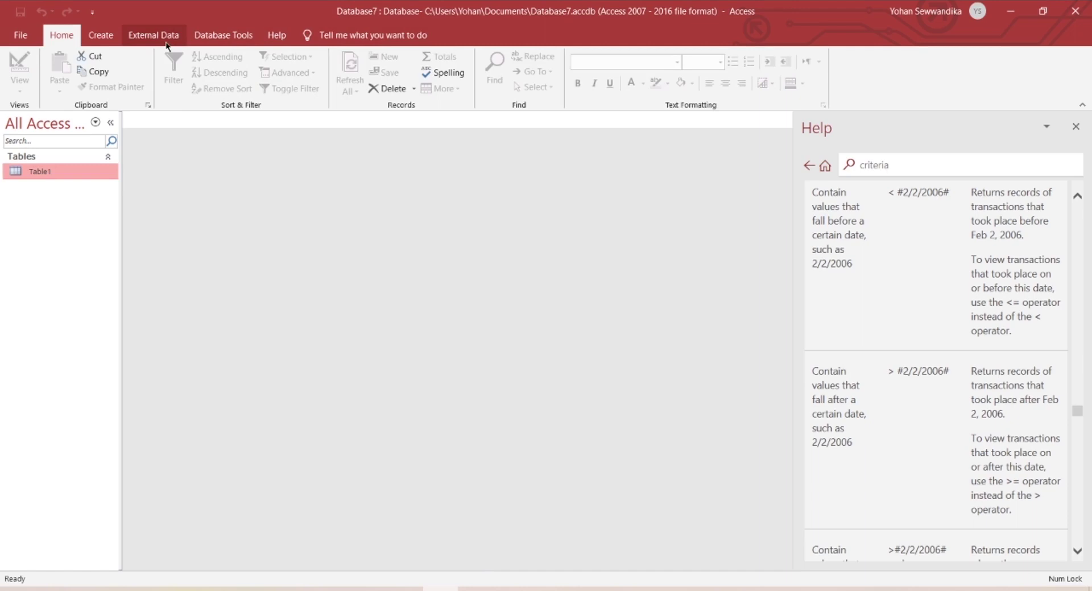
scroll(271, 39, down, 3)
scroll(271, 39, down, 1)
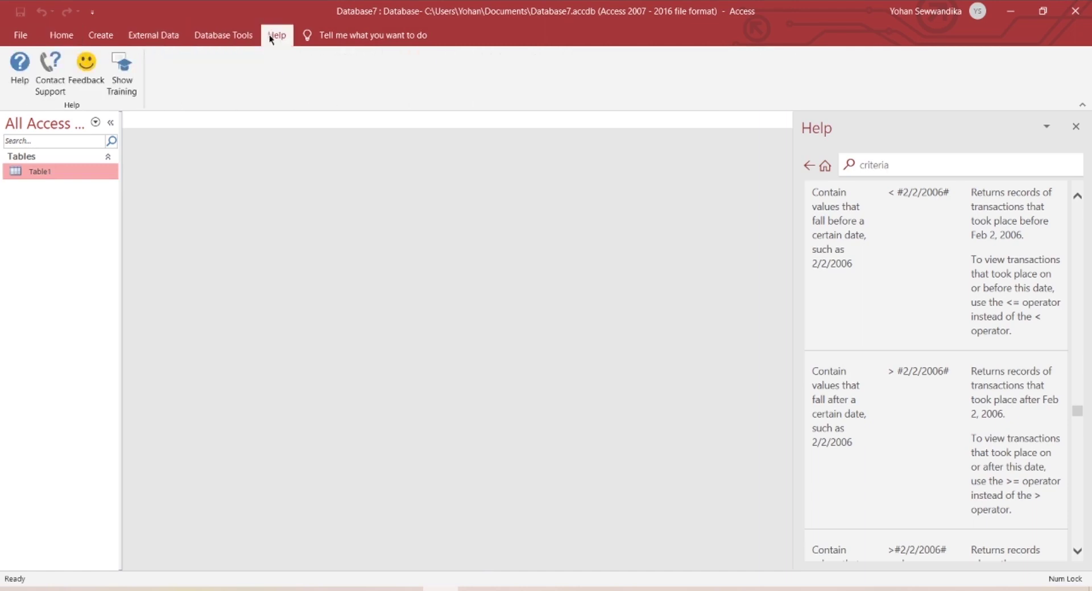